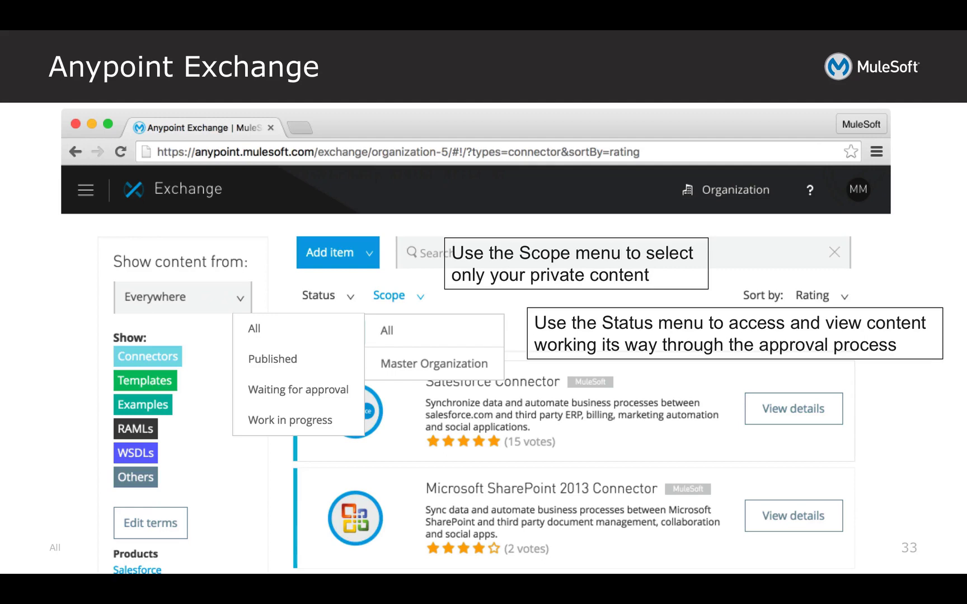
key("Right")
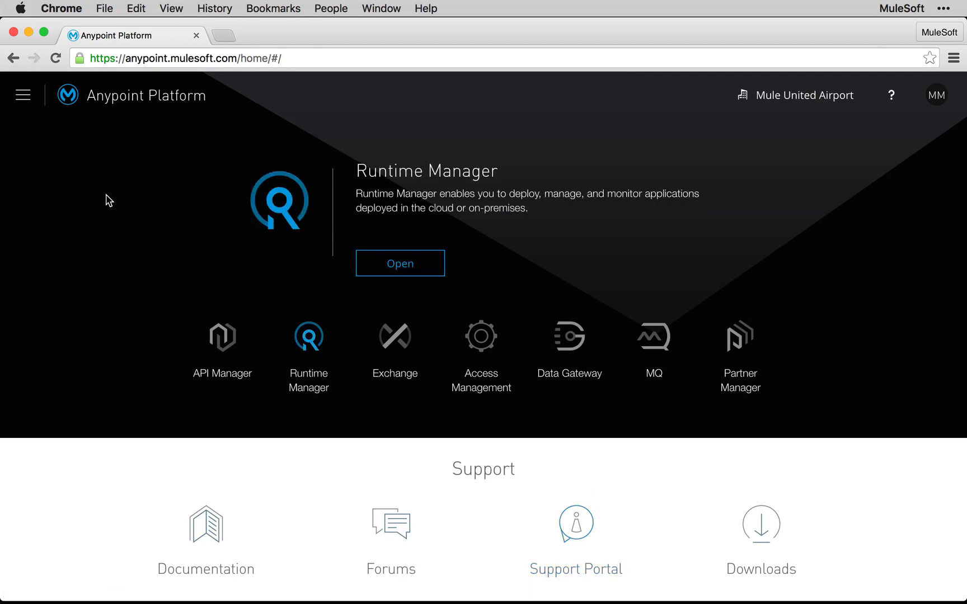
Step: Open the Exchange Administrators role in Access Management
left_click(32, 108)
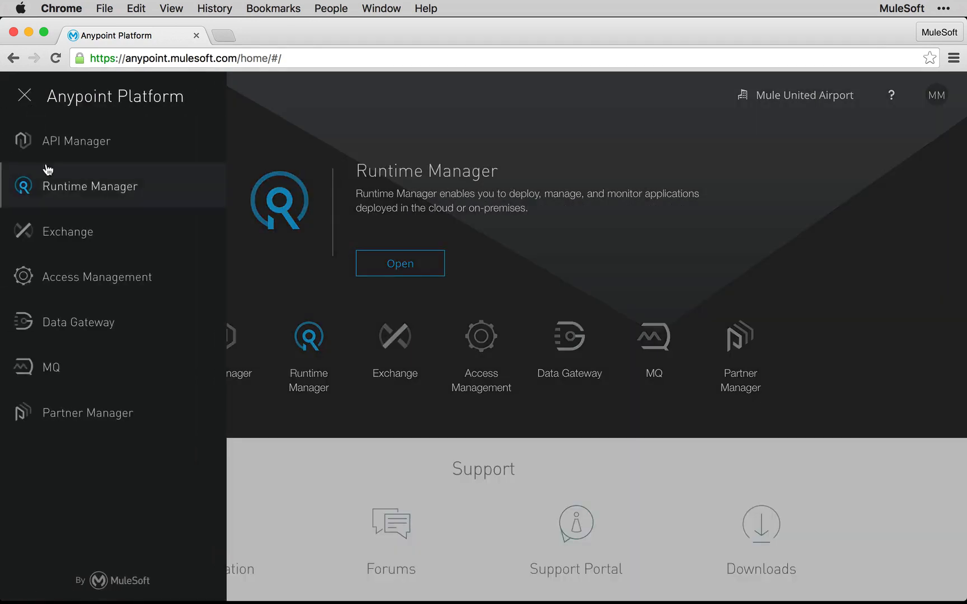
left_click(103, 296)
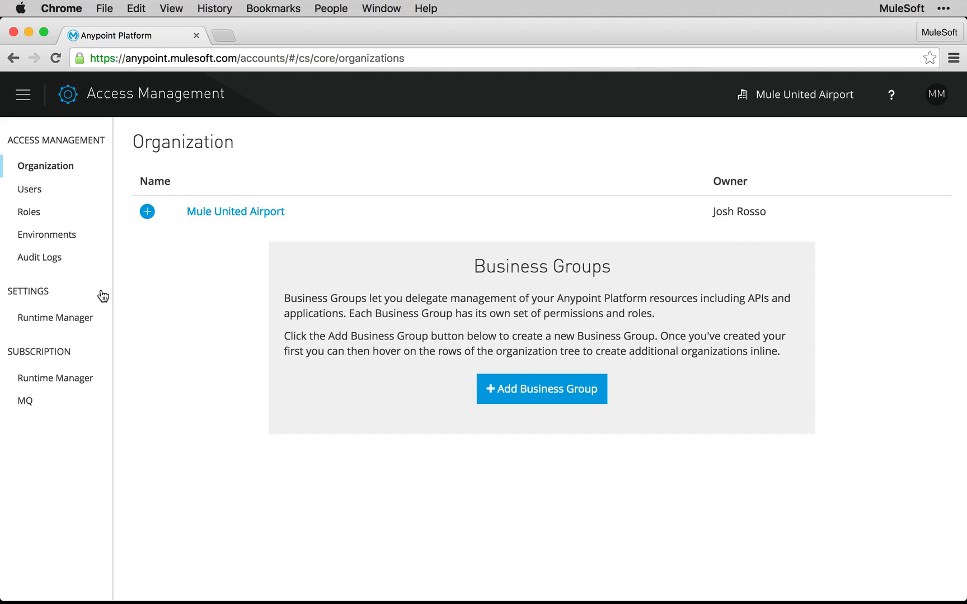
left_click(36, 212)
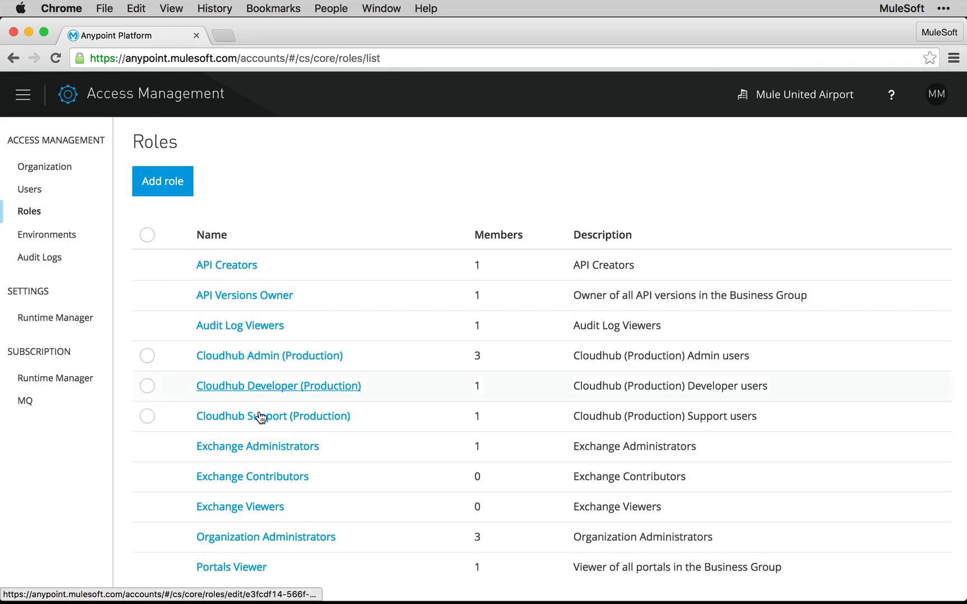
scroll(259, 416, "down", 1)
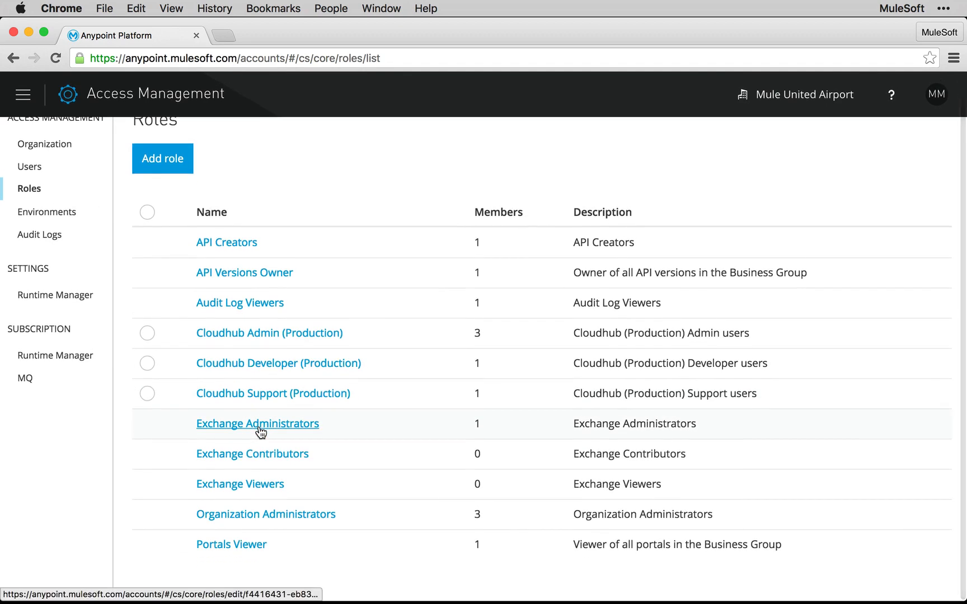
left_click(260, 428)
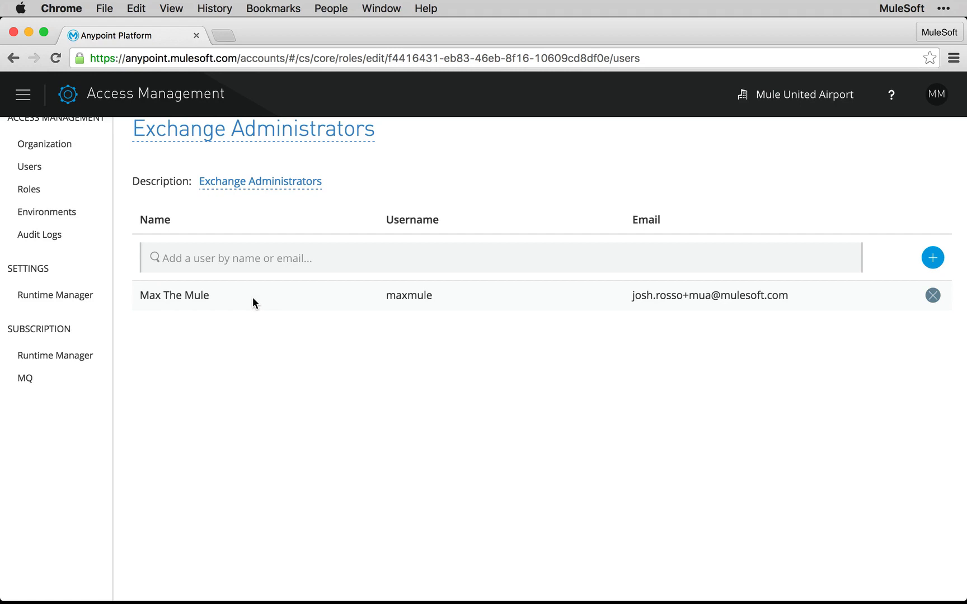
Step: Remove the only member from the Exchange Administrators role and add the same user back by name
left_click(933, 296)
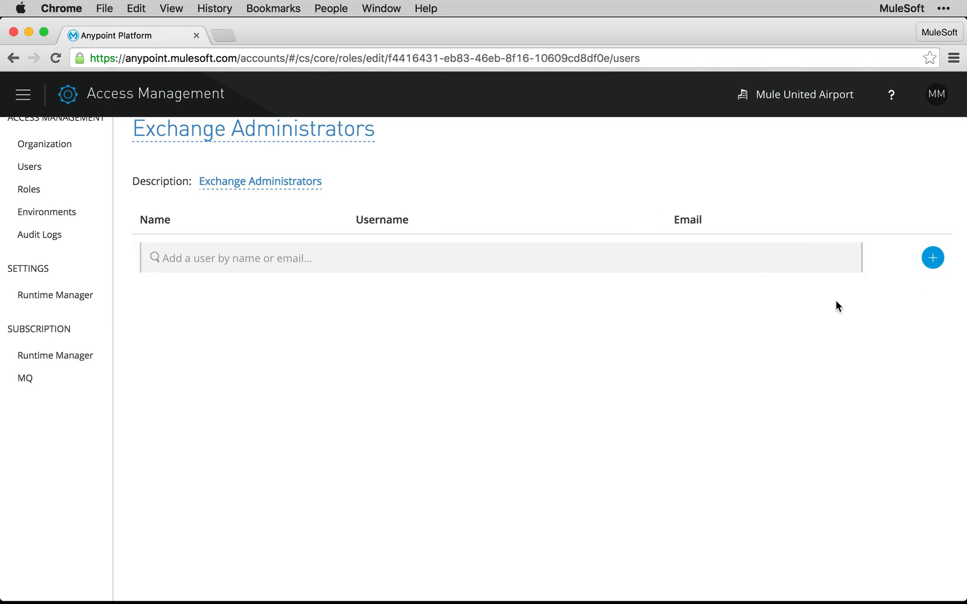
type("Max The Mule")
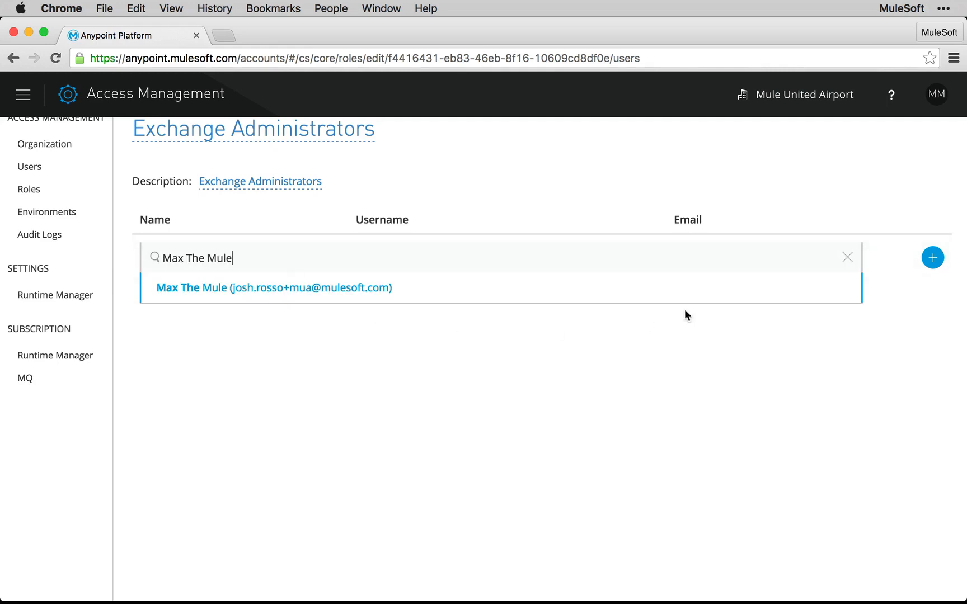
left_click(938, 260)
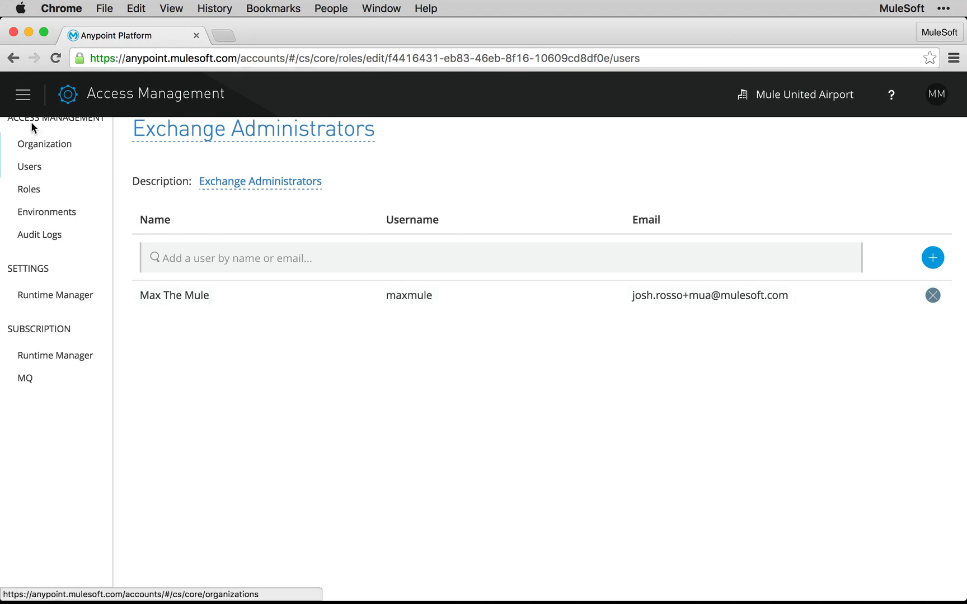
Step: Switch to Exchange and look through its list of connectors, templates and examples
left_click(24, 101)
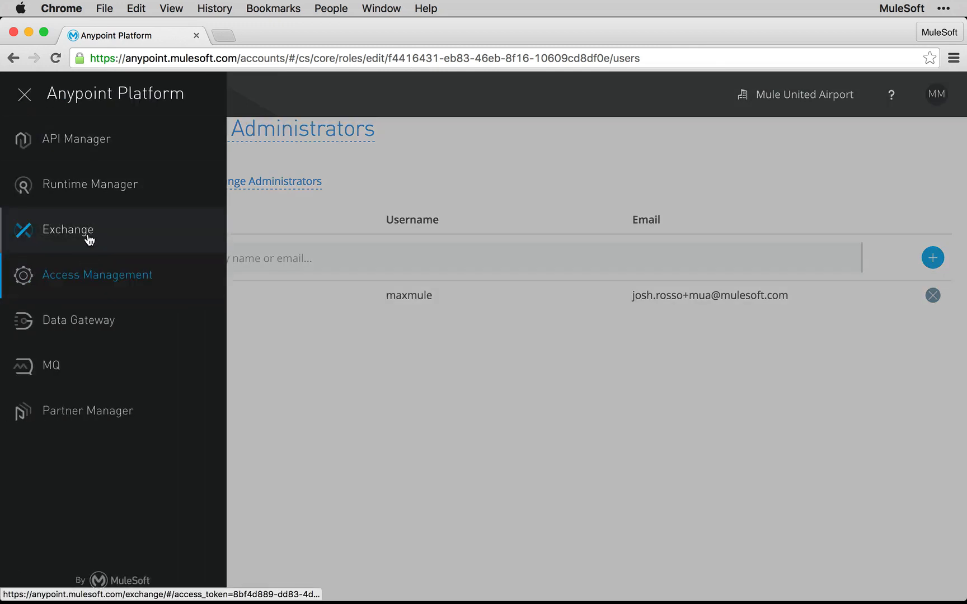
left_click(87, 238)
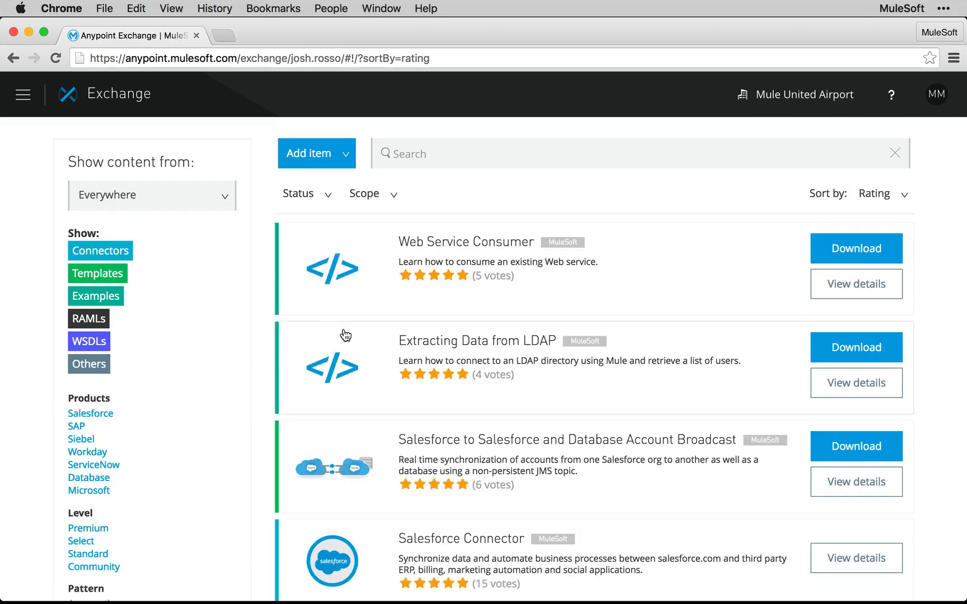
scroll(346, 335, "down", 10)
scroll(346, 335, "down", 4)
scroll(345, 334, "up", 4)
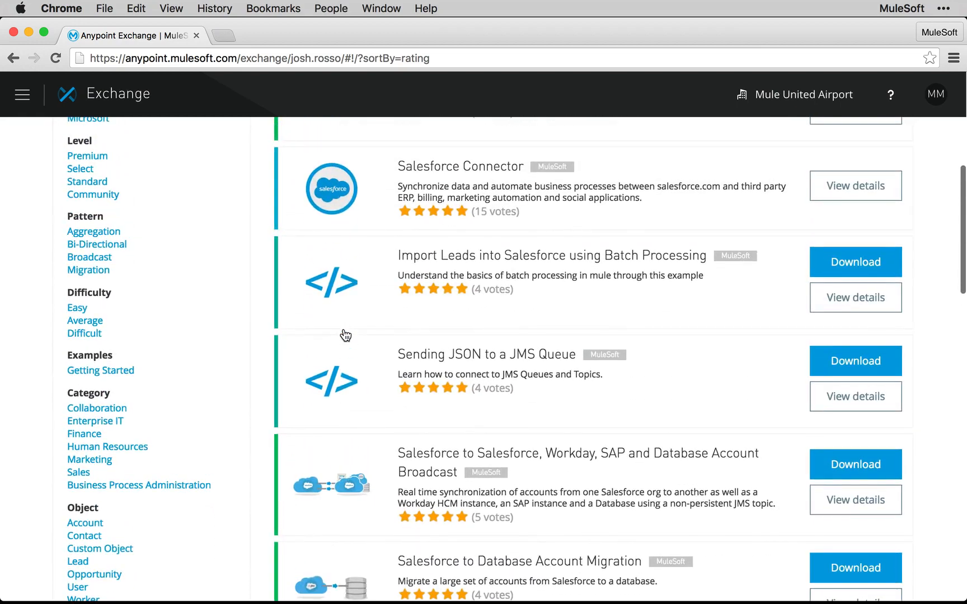
scroll(346, 334, "down", 11)
scroll(346, 334, "down", 3)
scroll(346, 335, "up", 15)
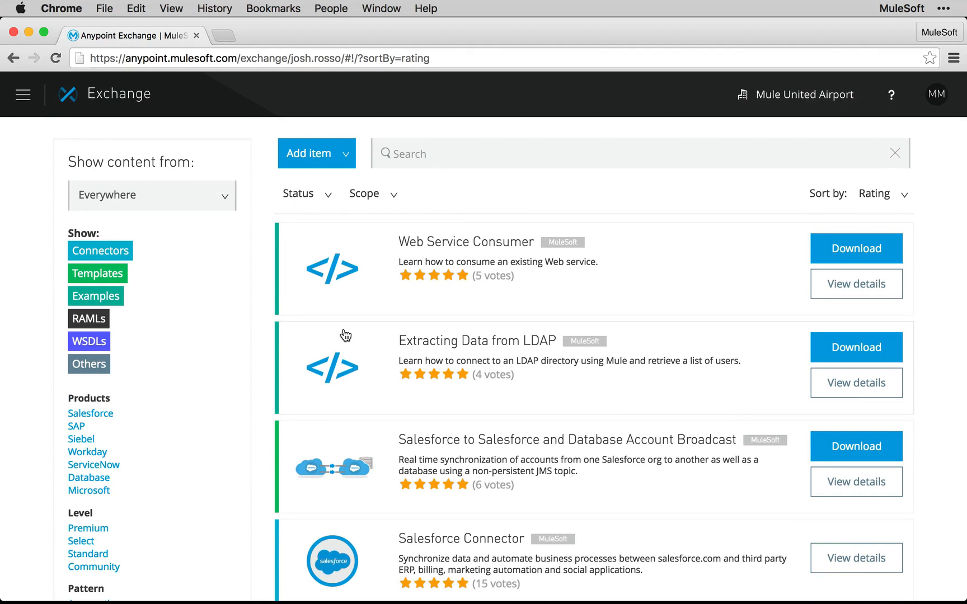
Step: Start a new RAML item in Exchange and name it American Flights RAML
left_click(347, 162)
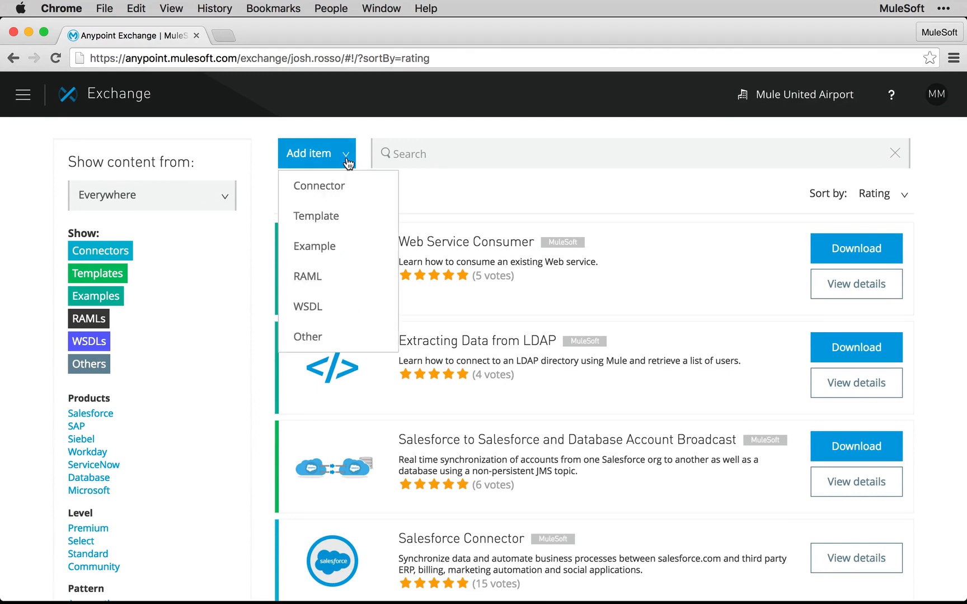
left_click(352, 285)
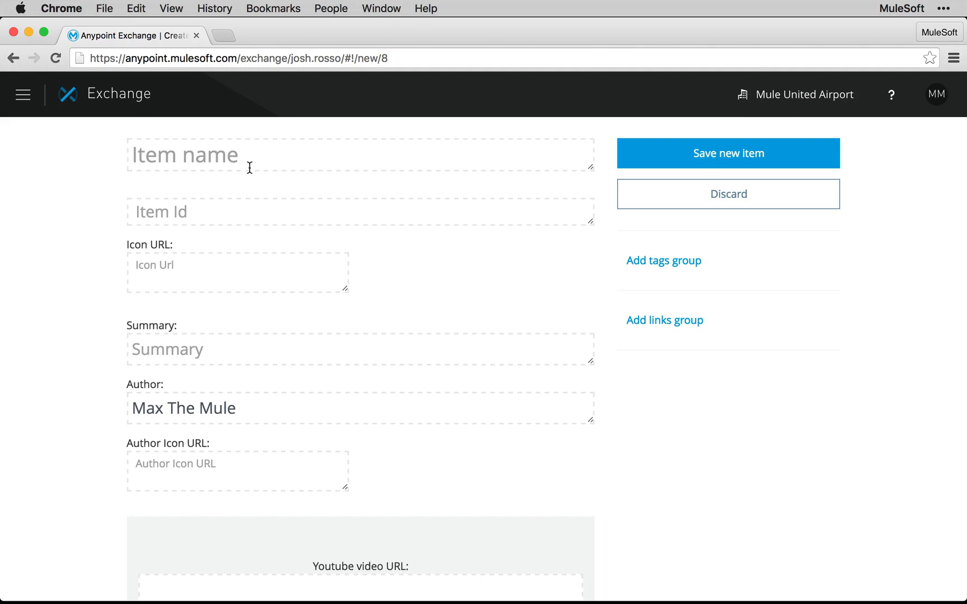
type("American Flig")
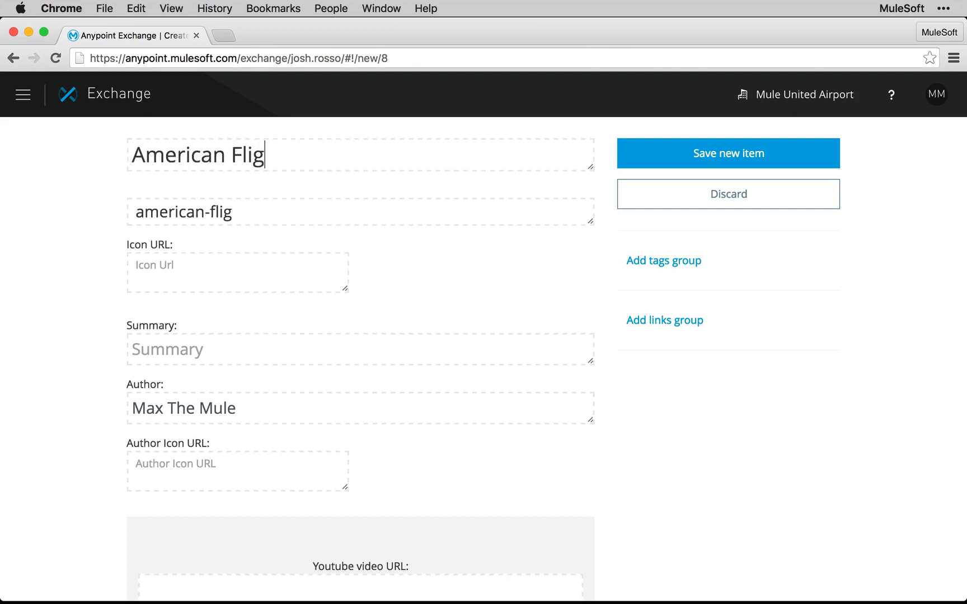
type("hts RAML")
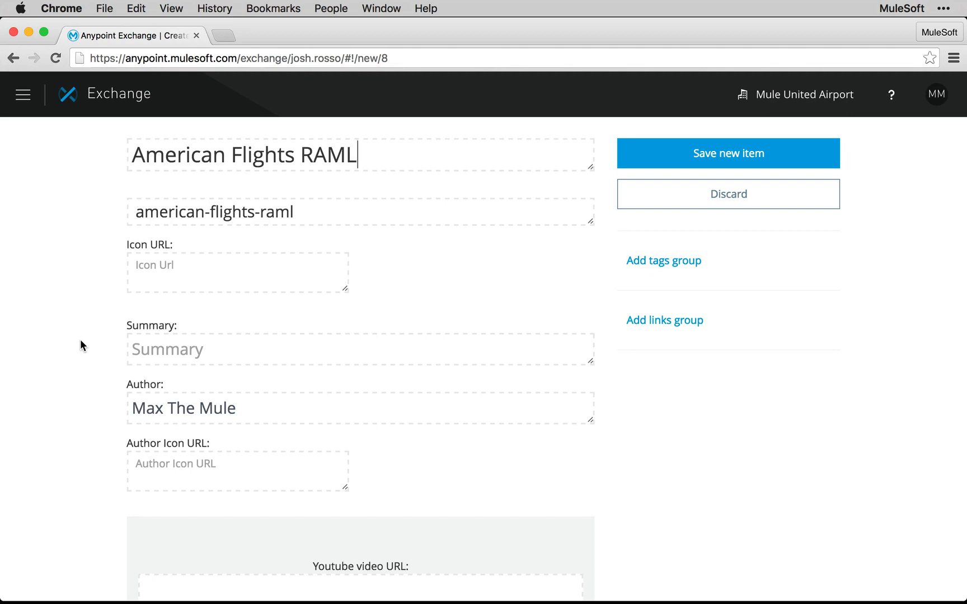
Step: Add a version entry to the item with RAML version 0.8 and API version 1.0
scroll(80, 339, "down", 6)
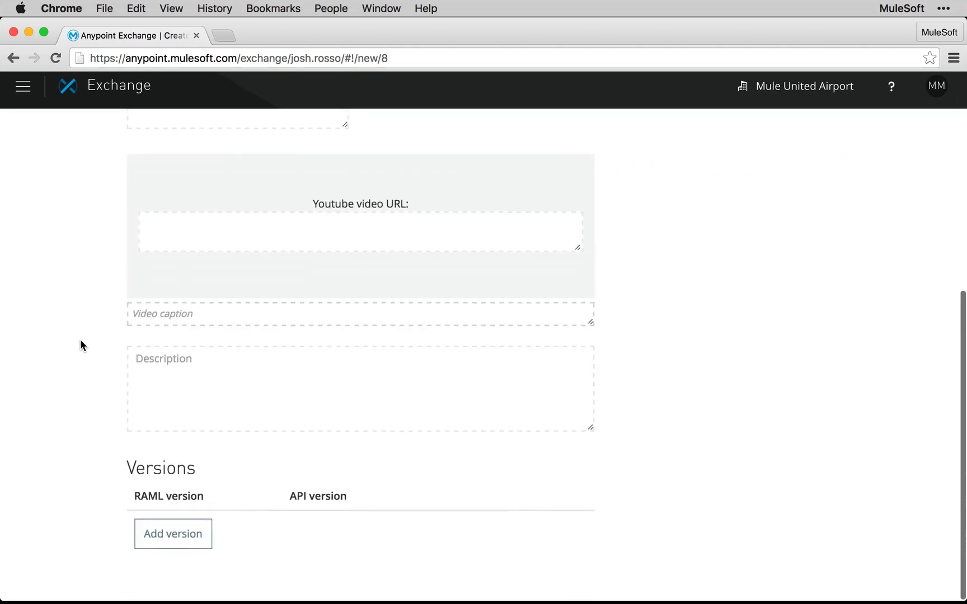
left_click(162, 555)
scroll(73, 554, "down", 4)
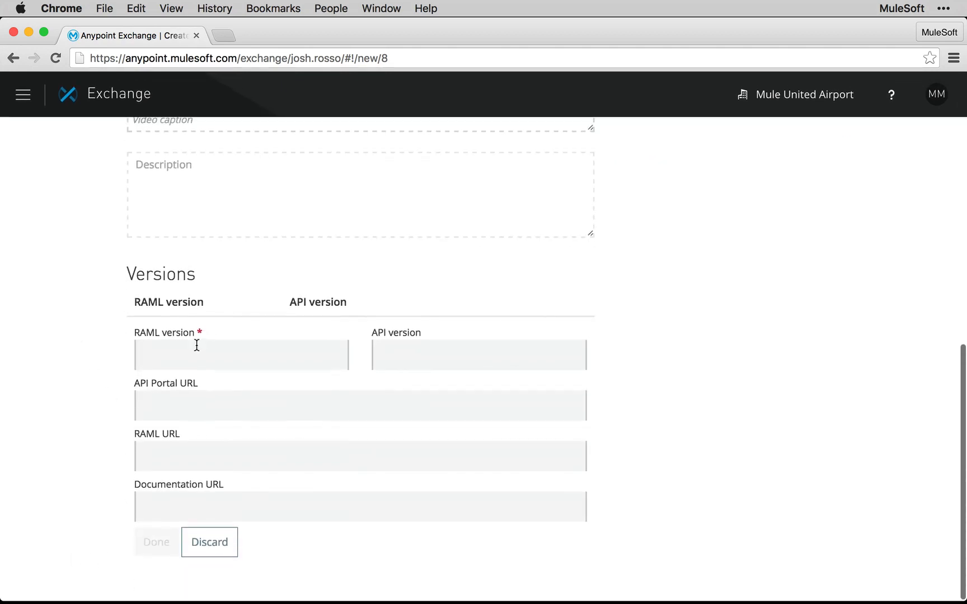
left_click(193, 365)
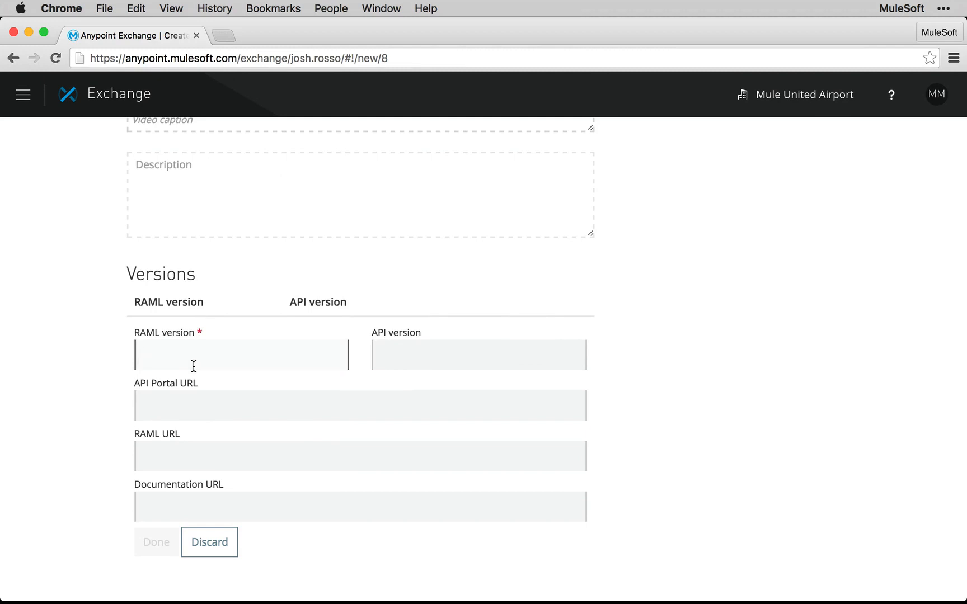
type("0.8")
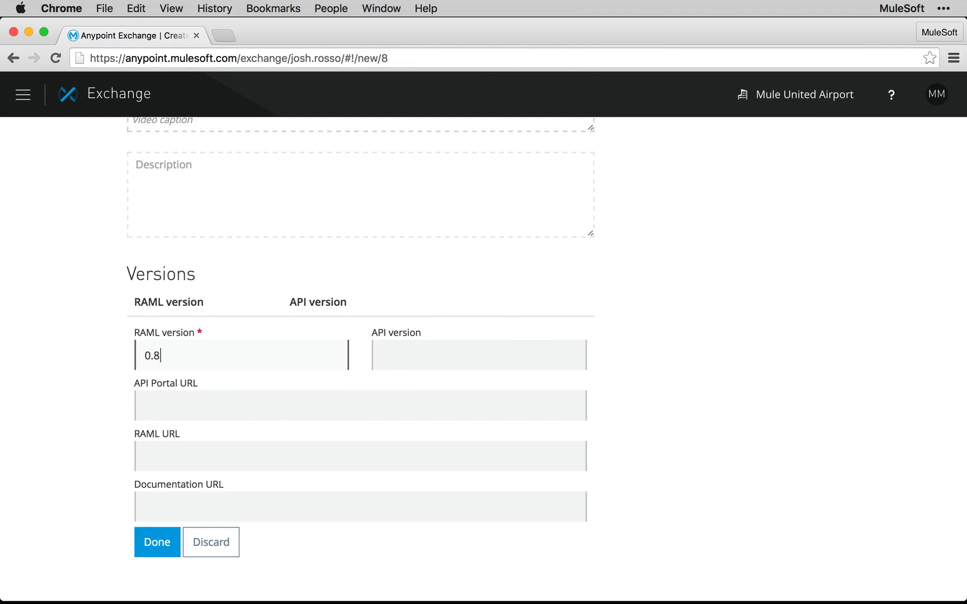
key("Tab")
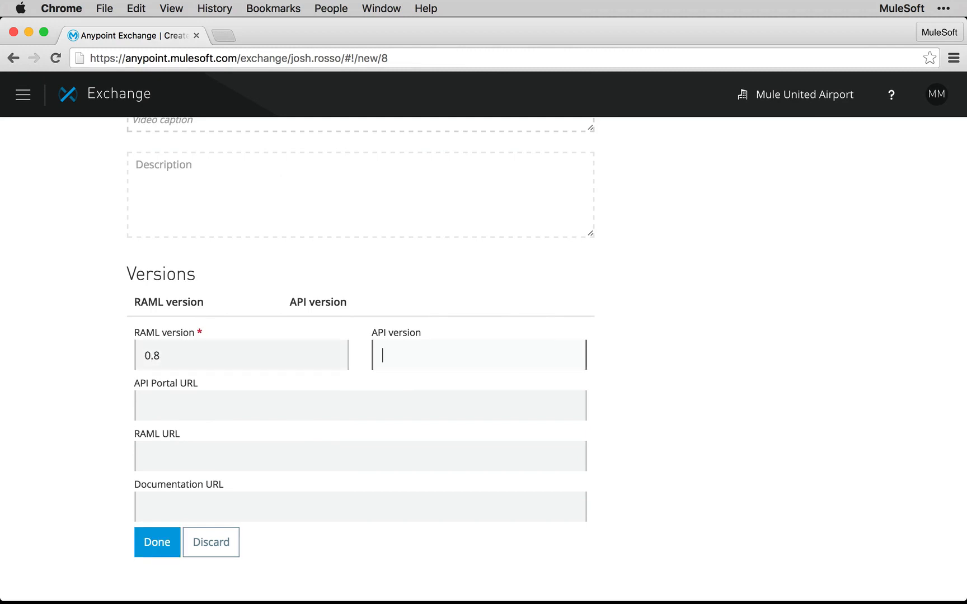
type("1.0")
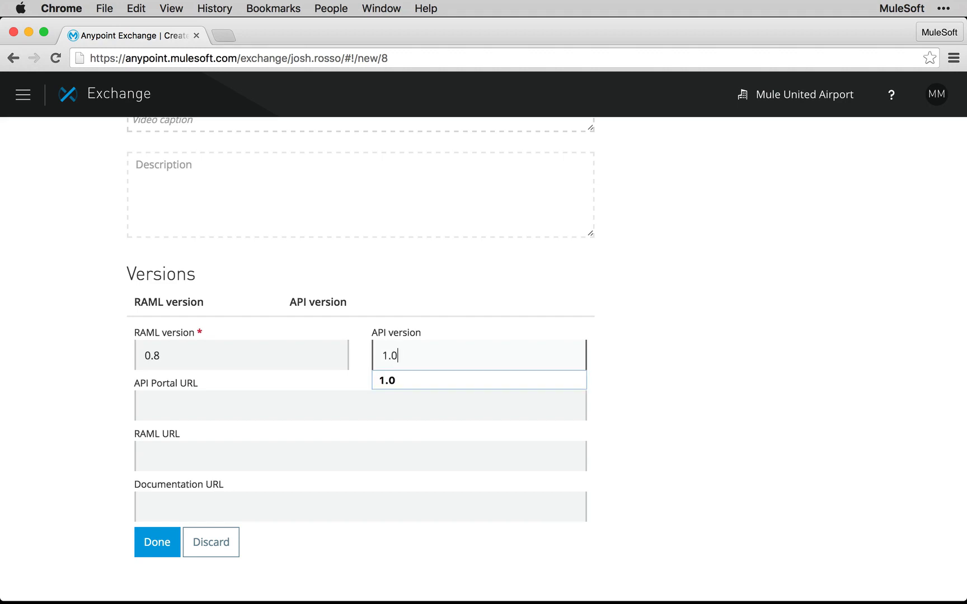
key("Tab")
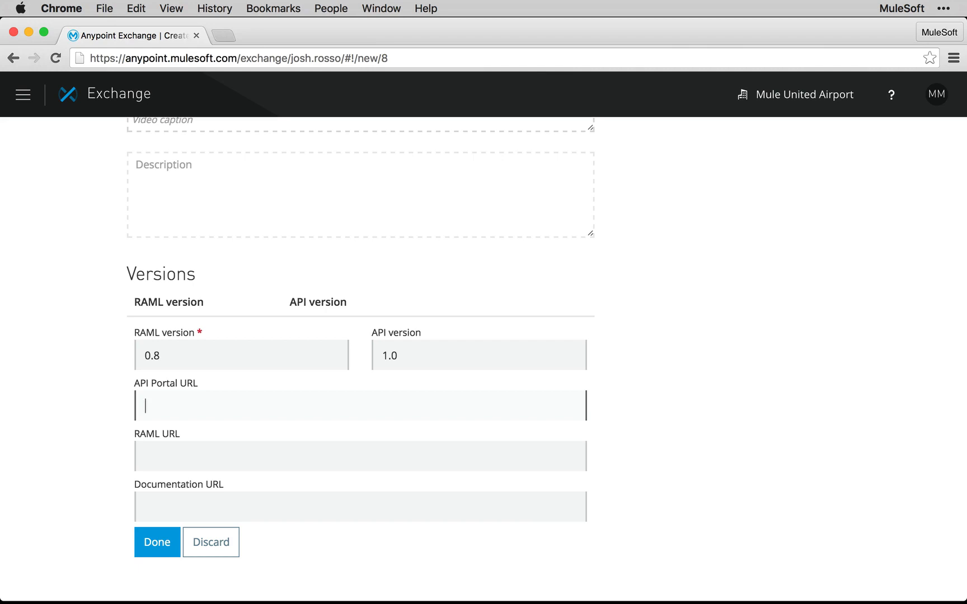
Step: Copy the American Flights RAML URL from MUFundamentals3.8_snippets.txt in TextEdit into the version's RAML URL in Chrome
key("super+Tab")
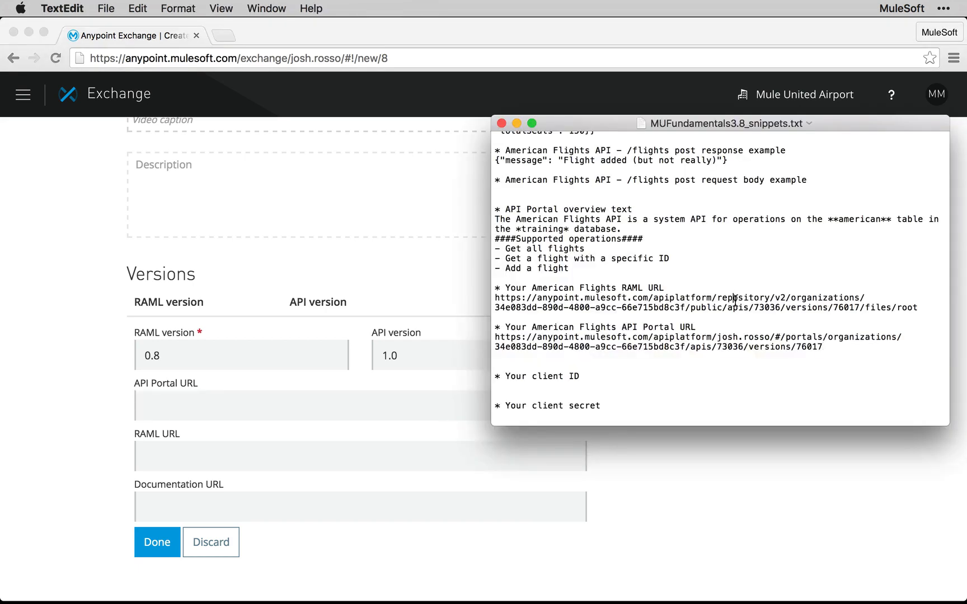
key("super+Left")
key("shift+super+Right")
key("shift+Down")
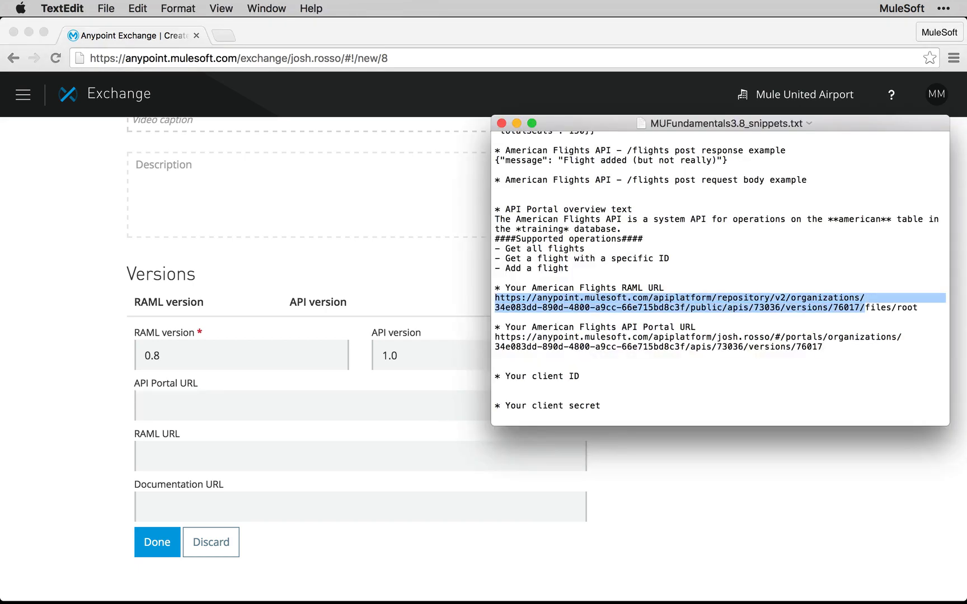
key("shift+super+Right")
key("super+c")
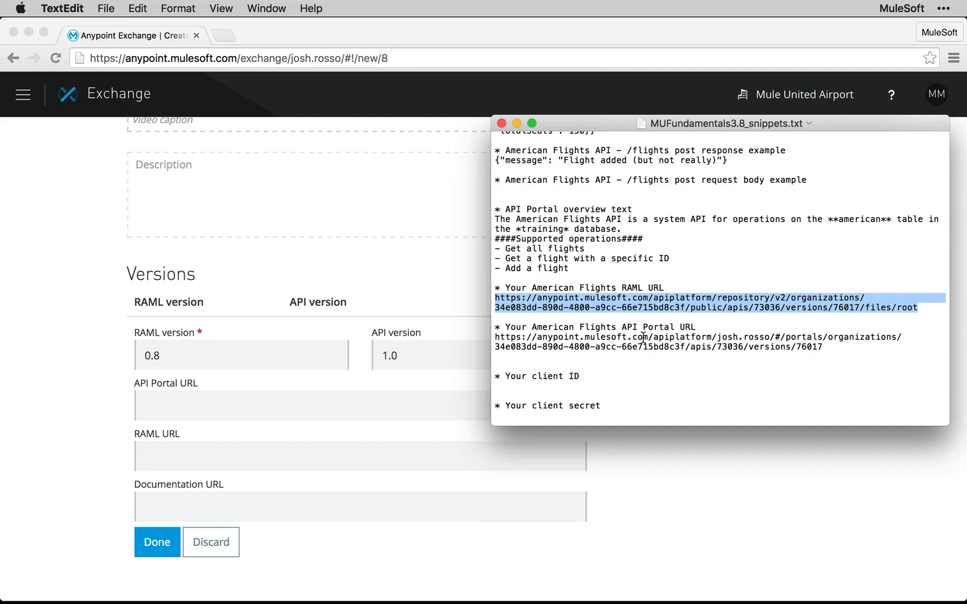
left_click(259, 404)
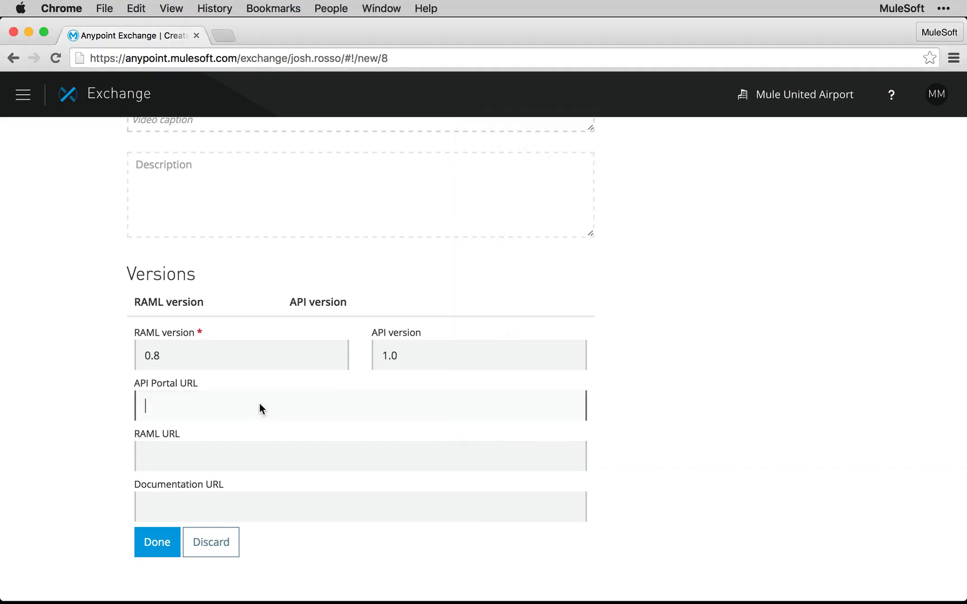
left_click(193, 456)
key("super+v")
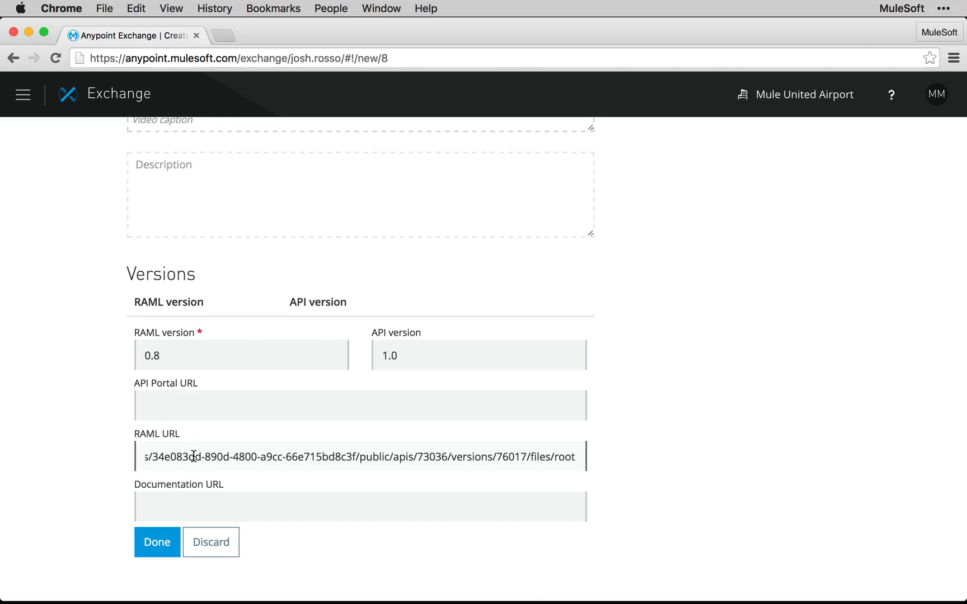
Step: Copy the American Flights API Portal URL from the TextEdit snippets file into the version's API Portal URL in Chrome
left_click(192, 409)
key("super+Tab")
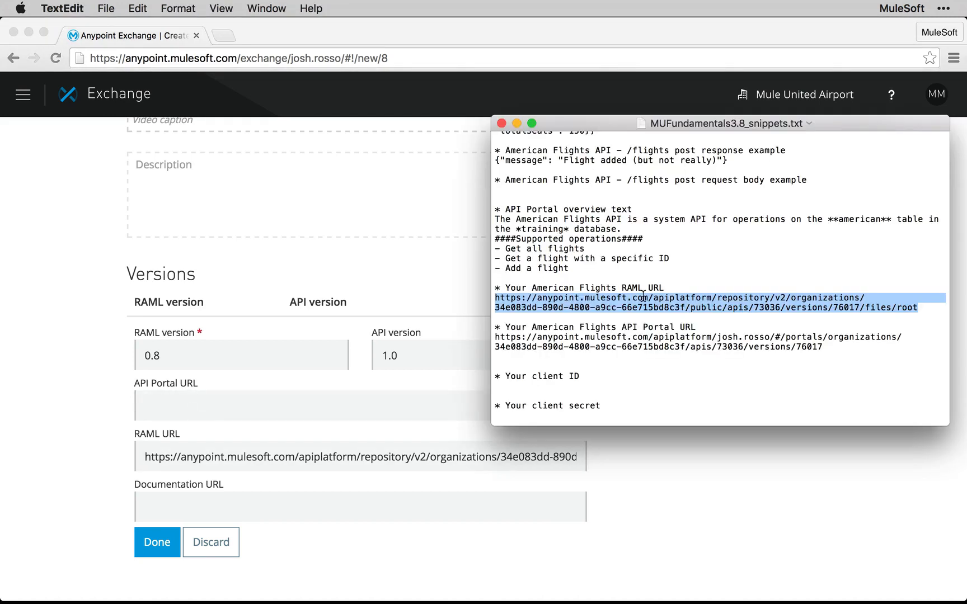
left_click(544, 336)
left_click_drag(496, 338, 823, 347)
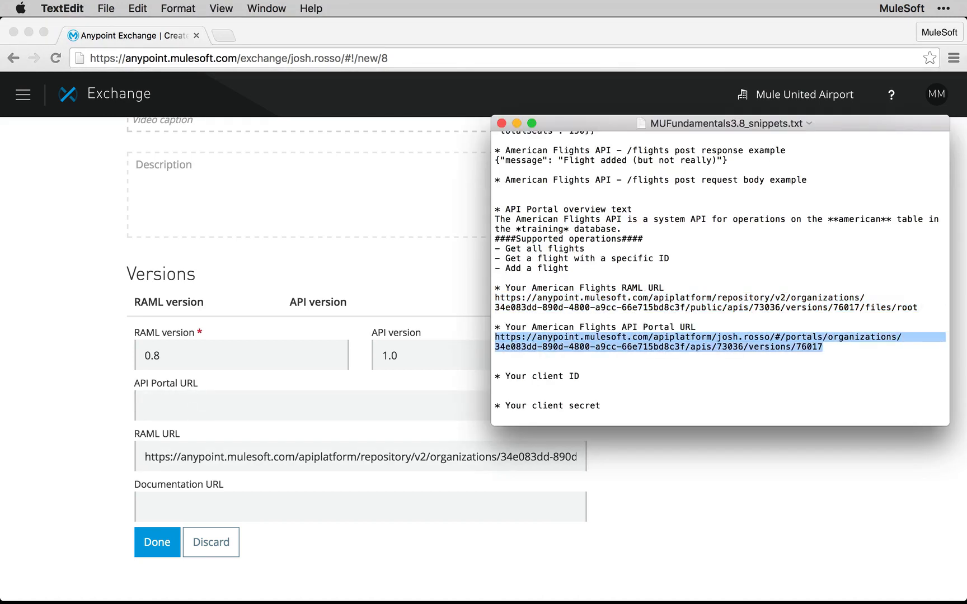
key("super+c")
key("super+Tab")
key("super+v")
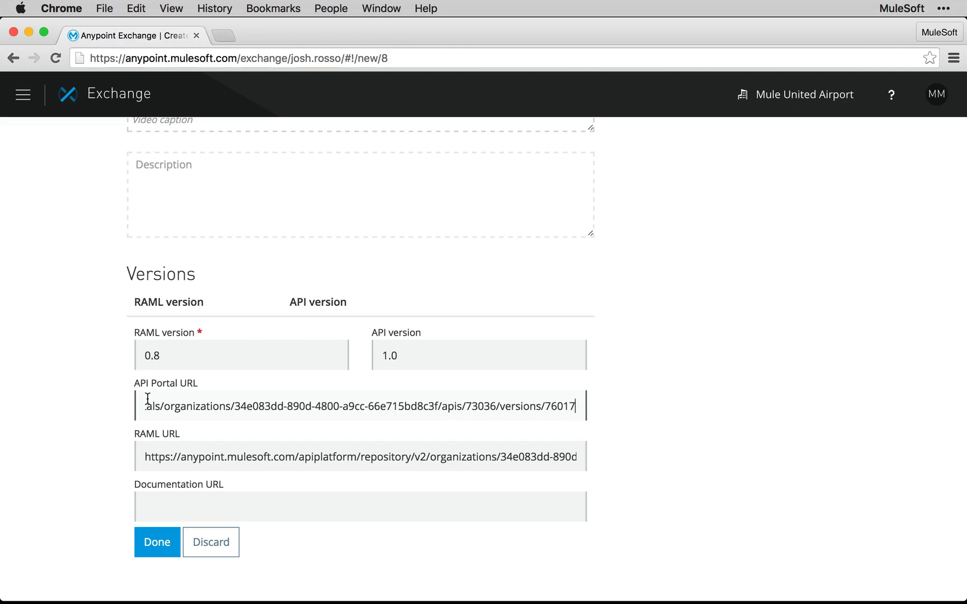
Step: Confirm the version entry and save the new American Flights API item
left_click(157, 542)
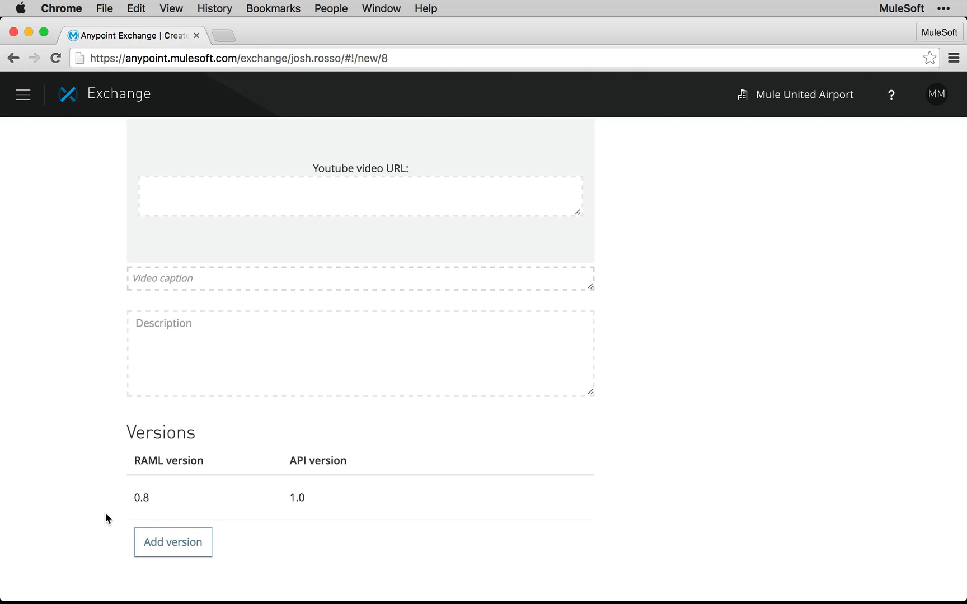
scroll(105, 513, "up", 10)
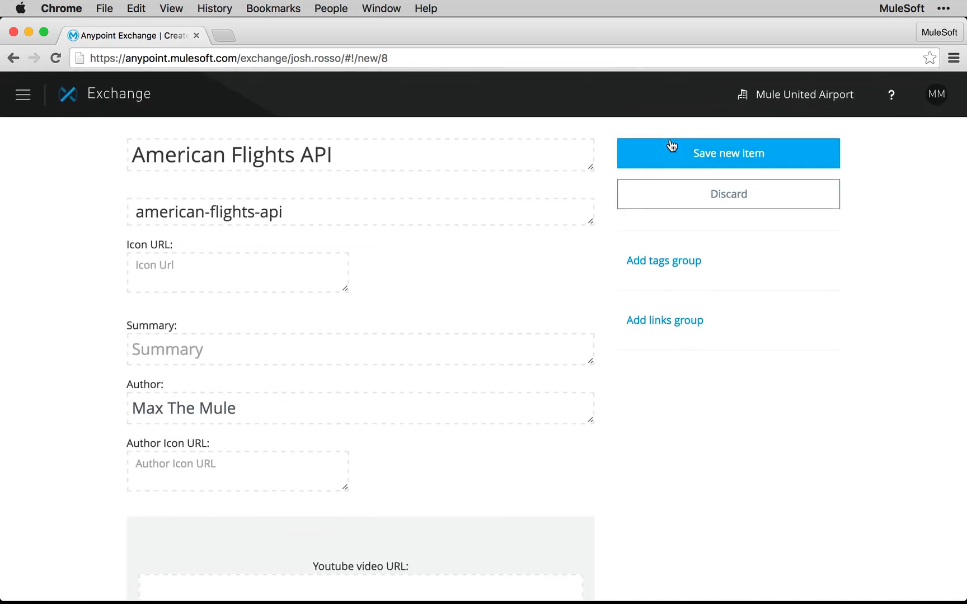
left_click(670, 152)
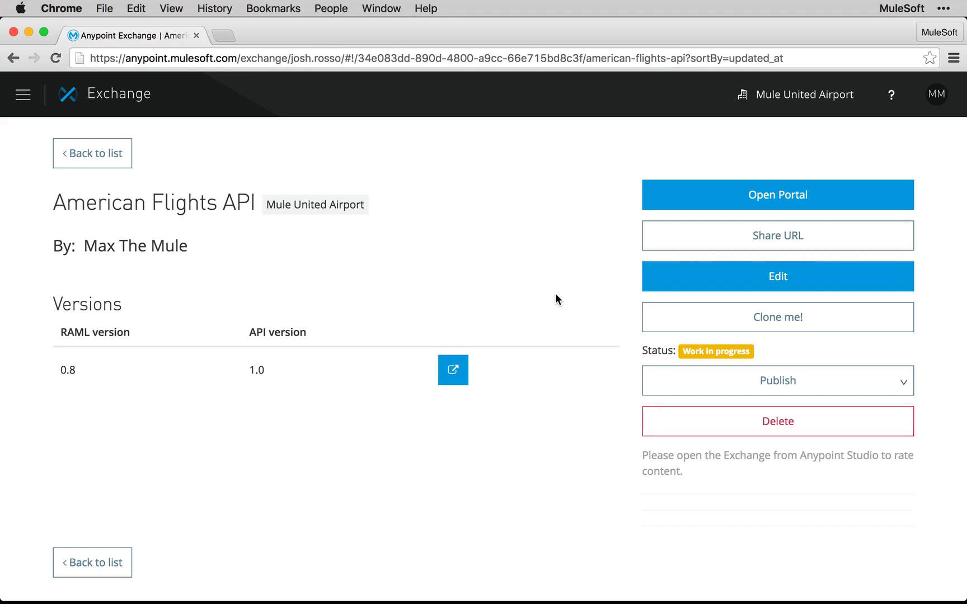
Step: Return to the Exchange item list and filter it to items with the status Work in progress
left_click(108, 159)
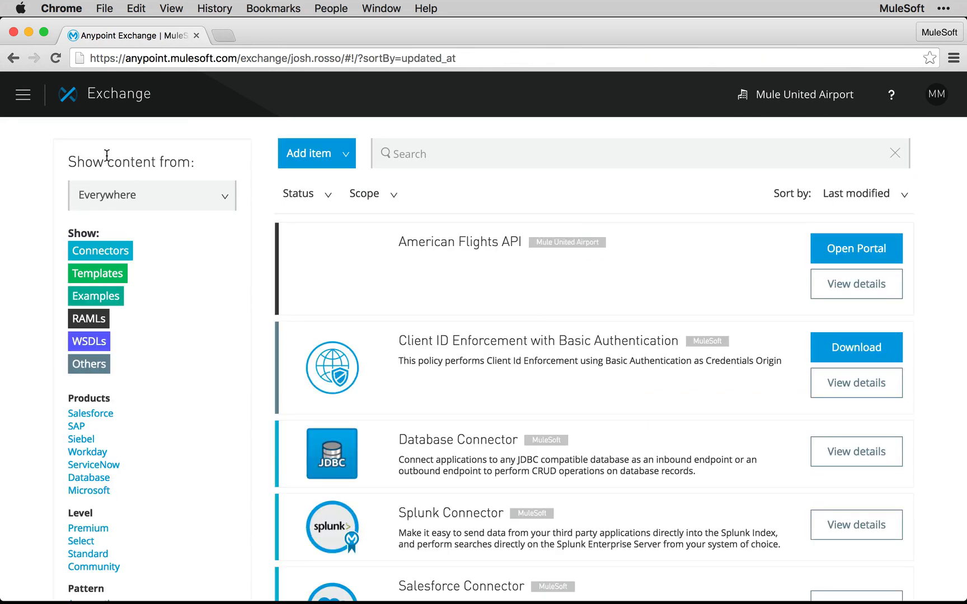
left_click(327, 205)
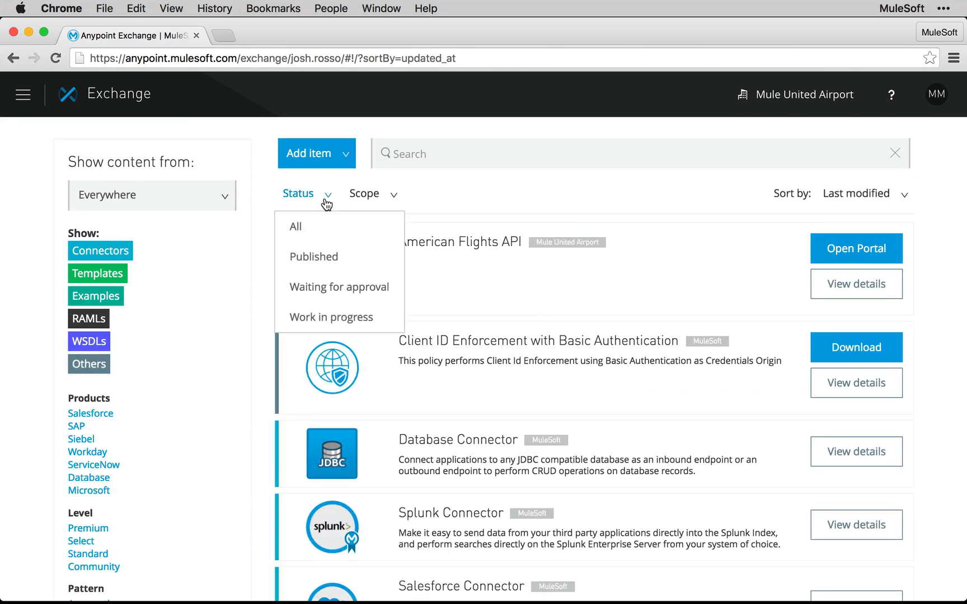
left_click(344, 317)
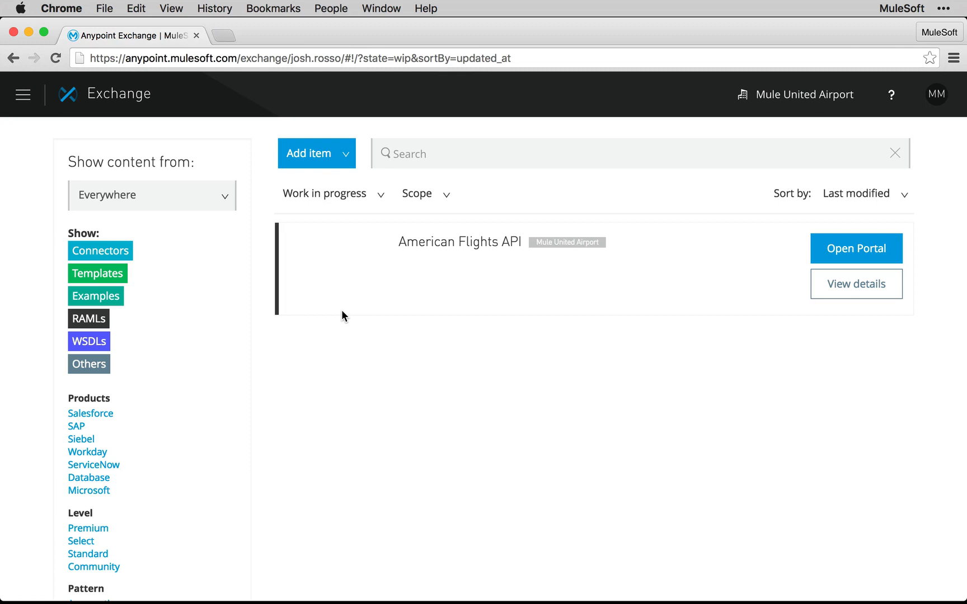
Step: Open the American Flights API item and publish it to the Mule United Airport organization
left_click(485, 244)
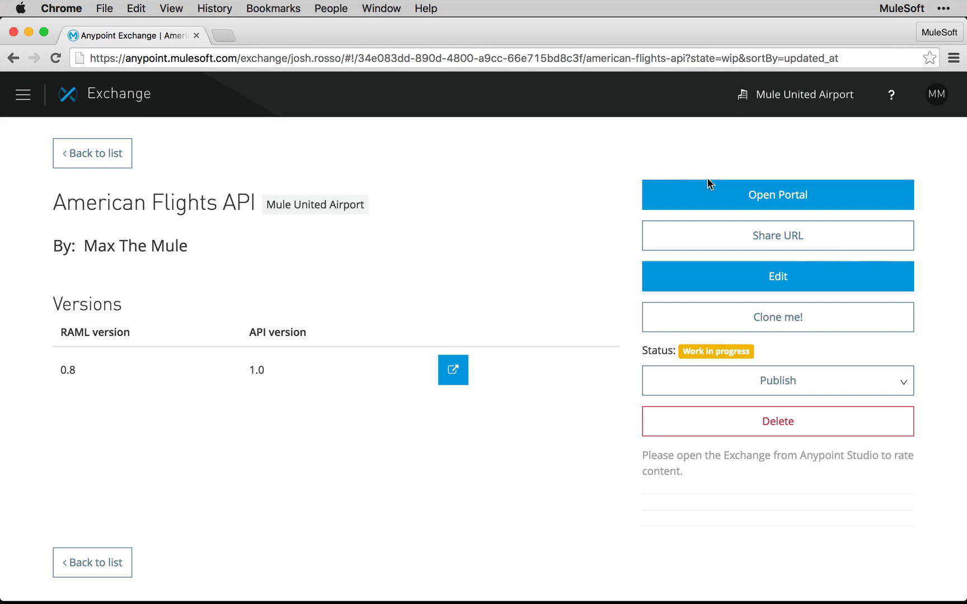
left_click(767, 380)
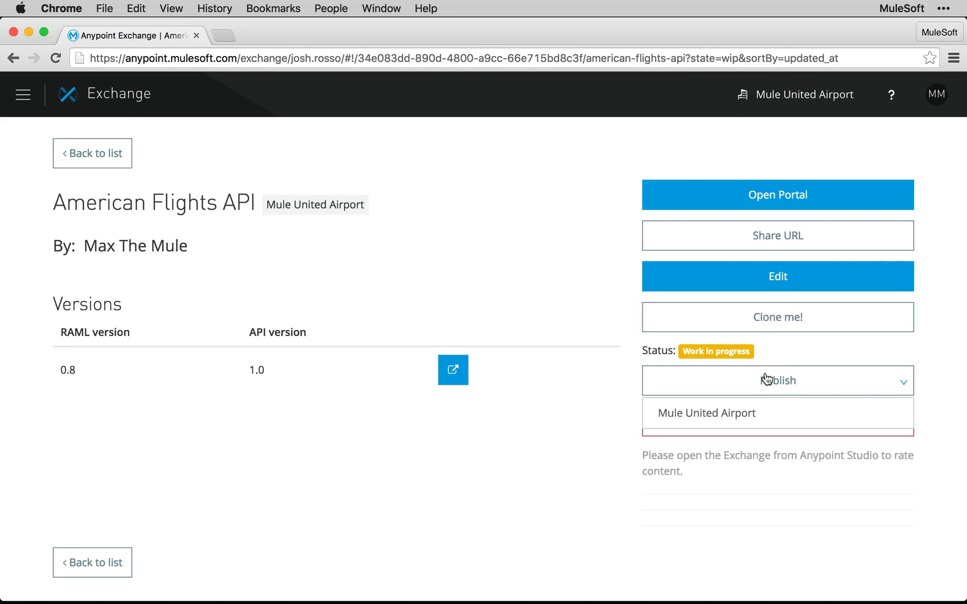
left_click(750, 414)
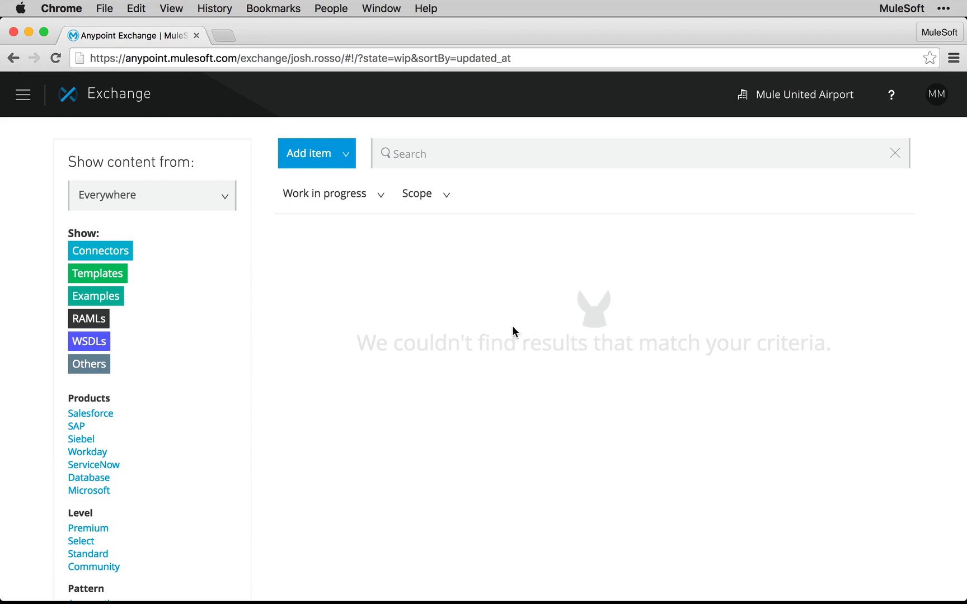
Step: Reset the status filter to All, restrict the Exchange list to RAMLs, and browse the listed items
left_click(335, 197)
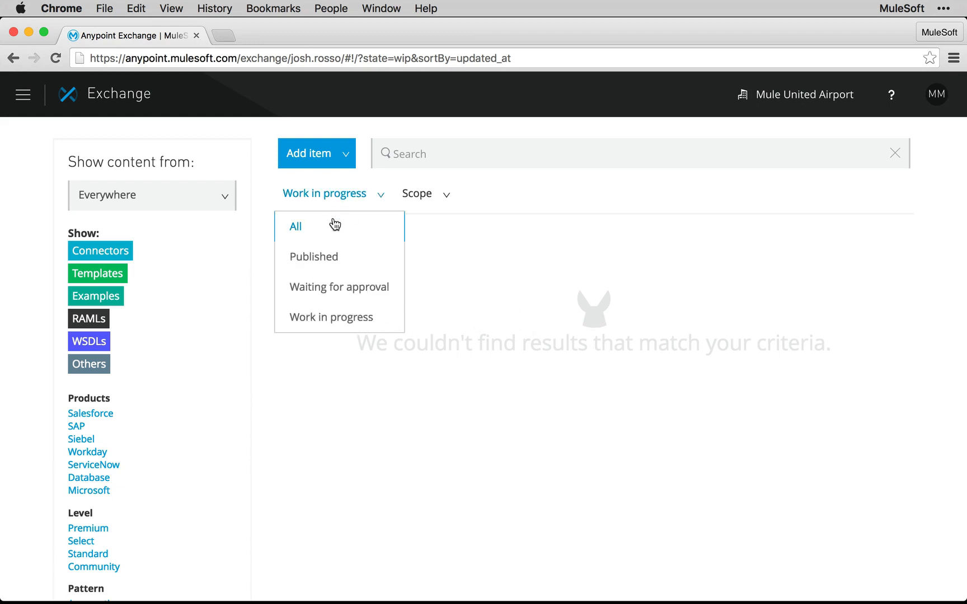
left_click(334, 224)
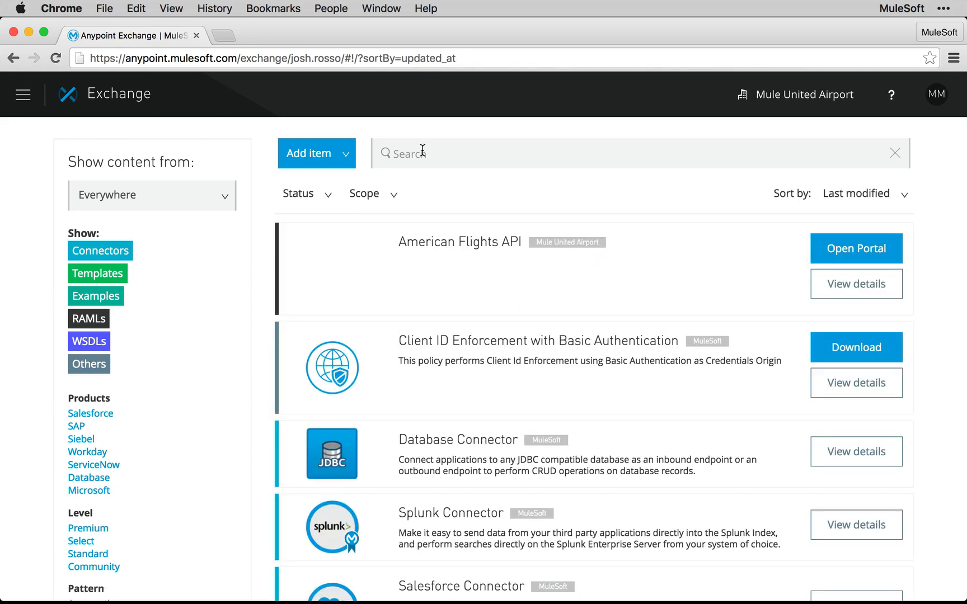
left_click(80, 319)
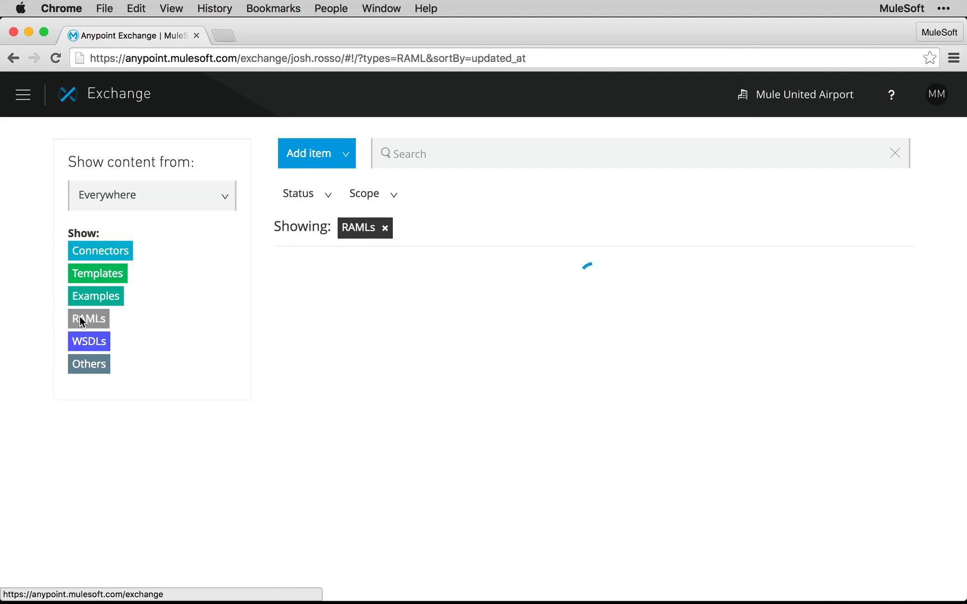
scroll(448, 378, "down", 6)
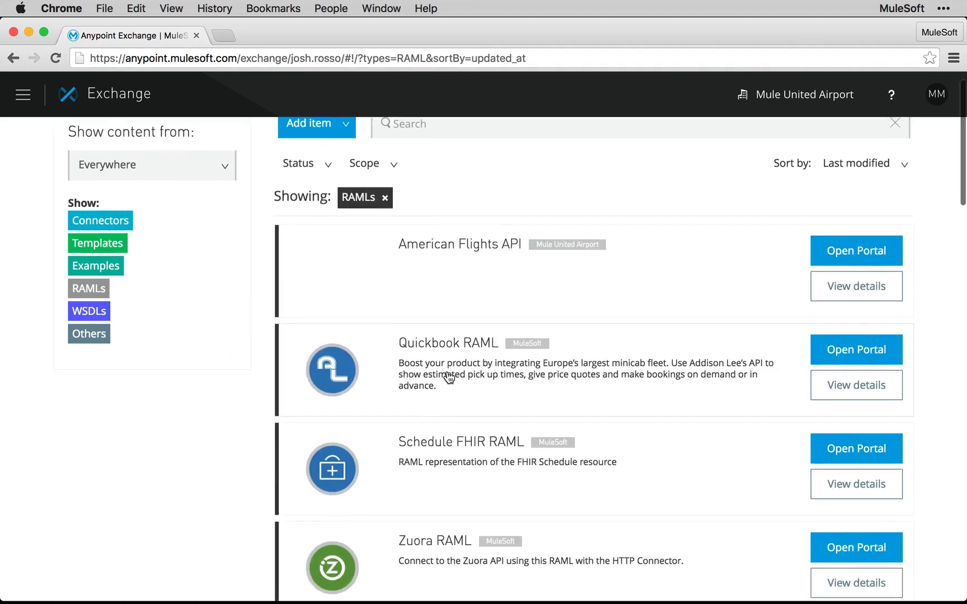
scroll(448, 378, "down", 7)
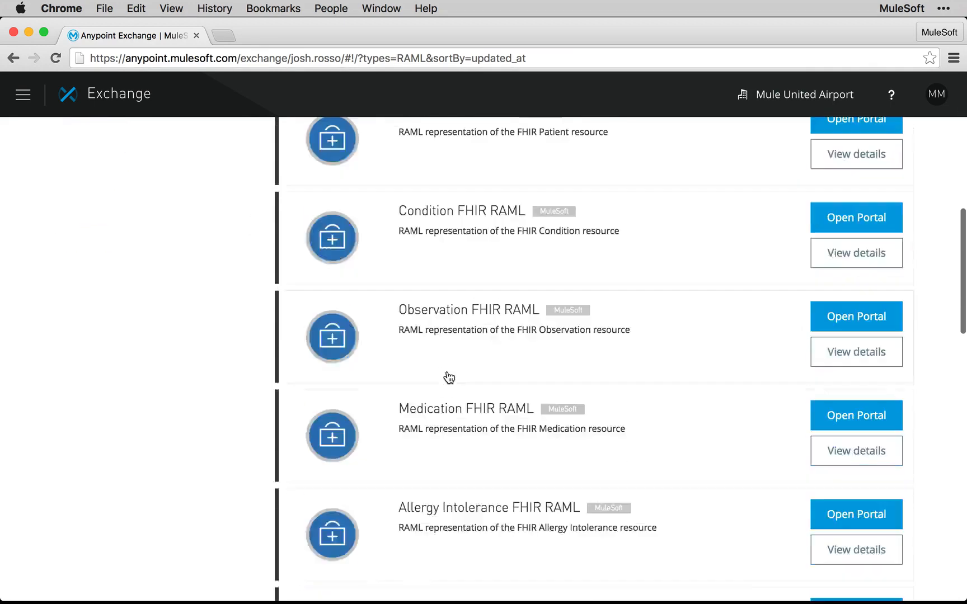
Step: Open the American Flights API portal from its Exchange listing, view its overview, and return to the Exchange list
scroll(449, 378, "up", 15)
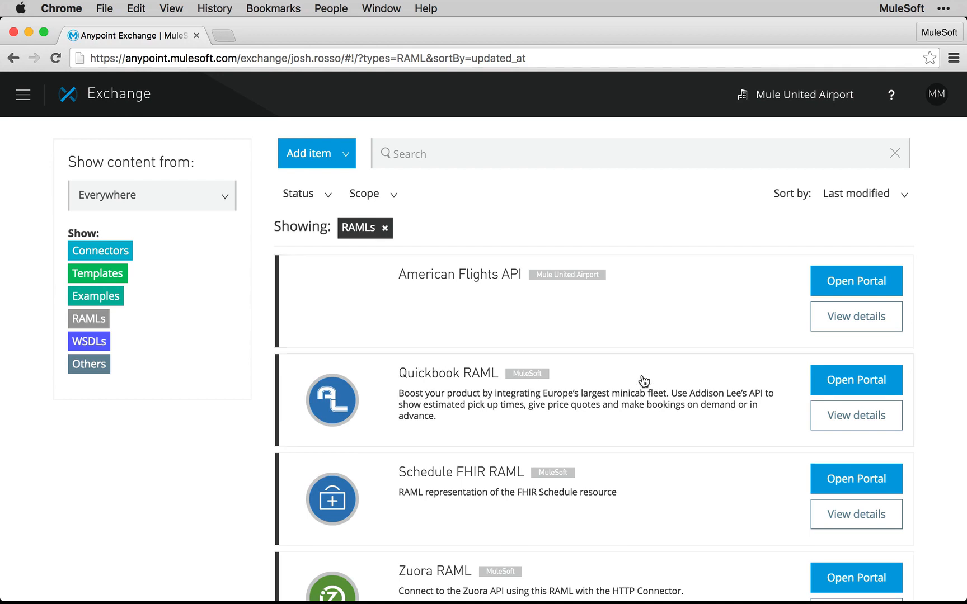
left_click(869, 279)
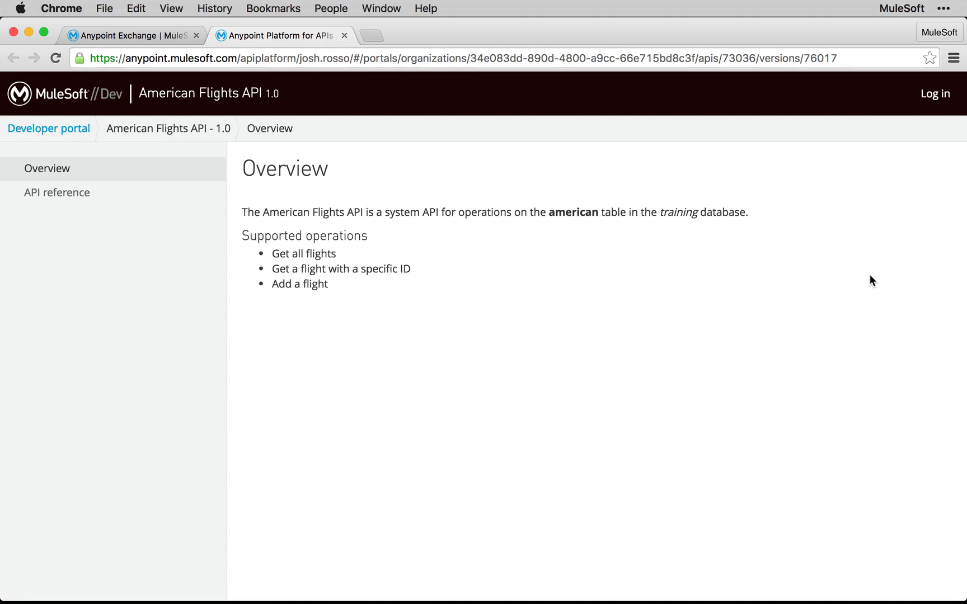
key("ctrl+shift+Tab")
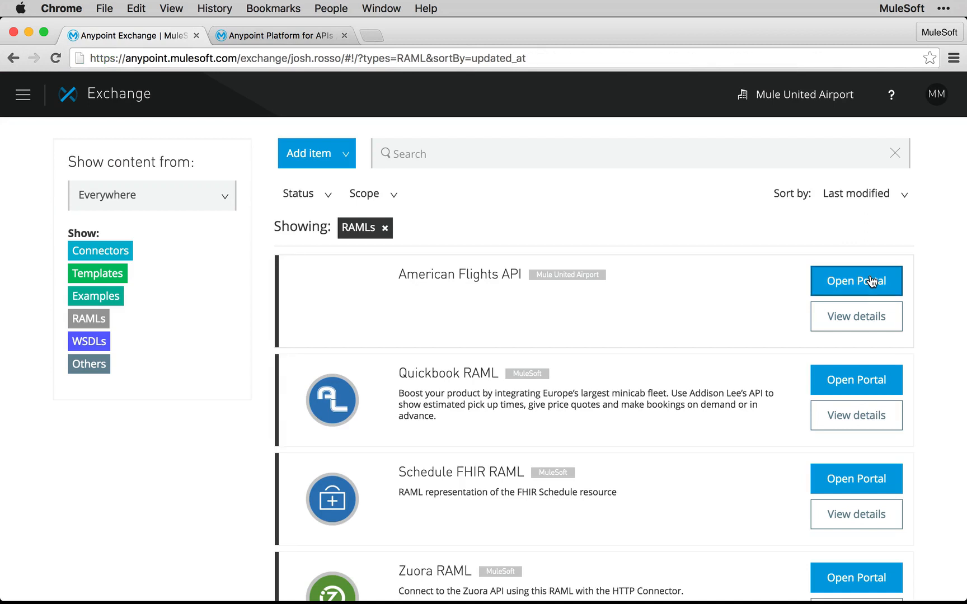